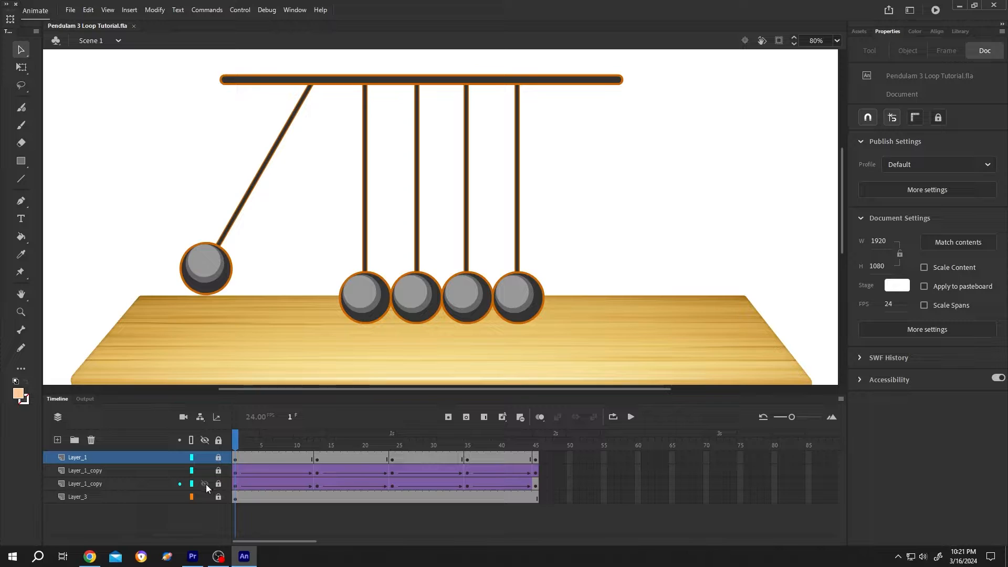
Step: Toggle the visibility of the pendulum layers to check which parts each one contains
click(204, 472)
click(203, 461)
click(204, 461)
click(207, 471)
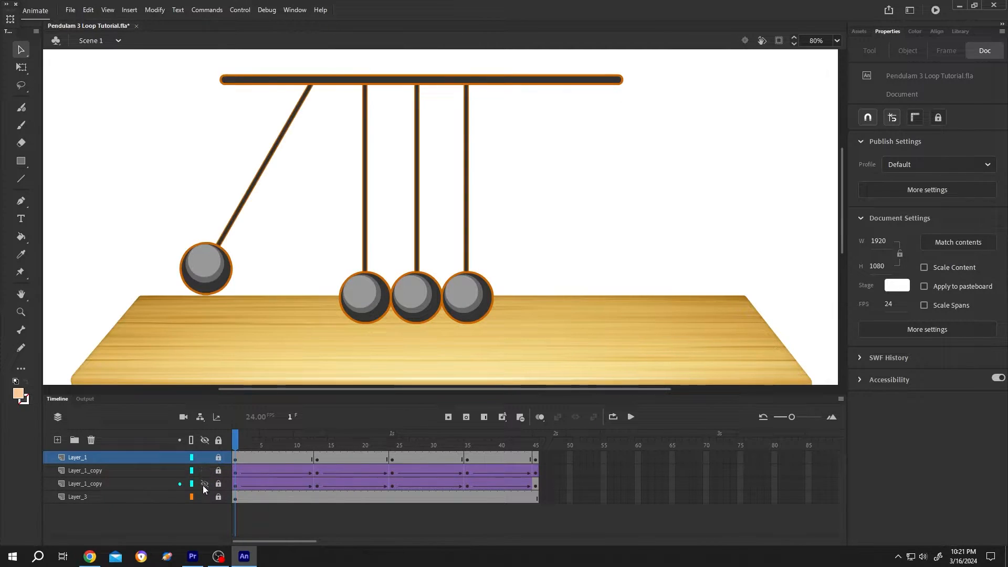
click(204, 484)
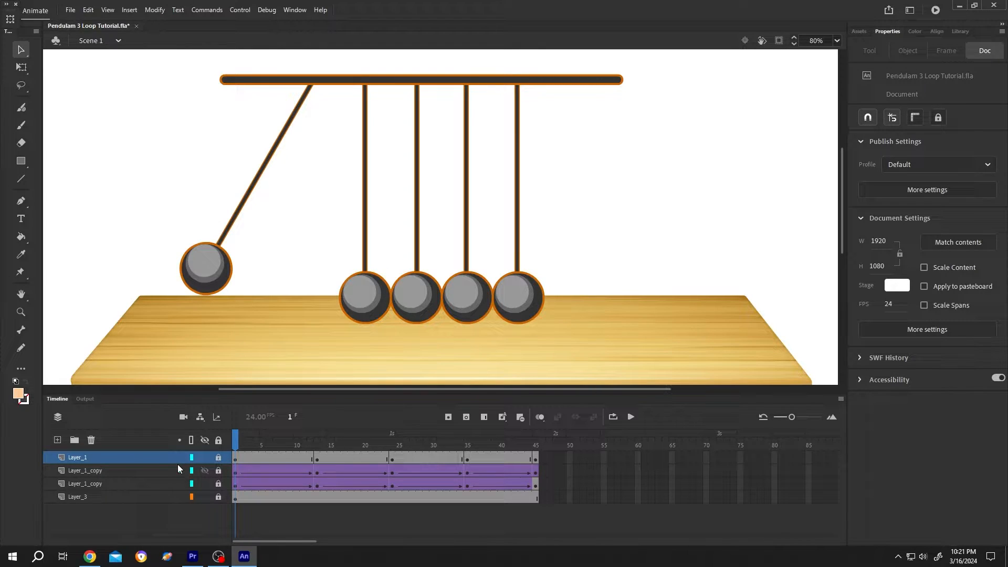
Step: Convert Layer_1 and the two Layer_1_copy layers into one Graphic symbol named Swing_Animation
ctrl+click(131, 484)
ctrl+click(135, 468)
right_click(135, 468)
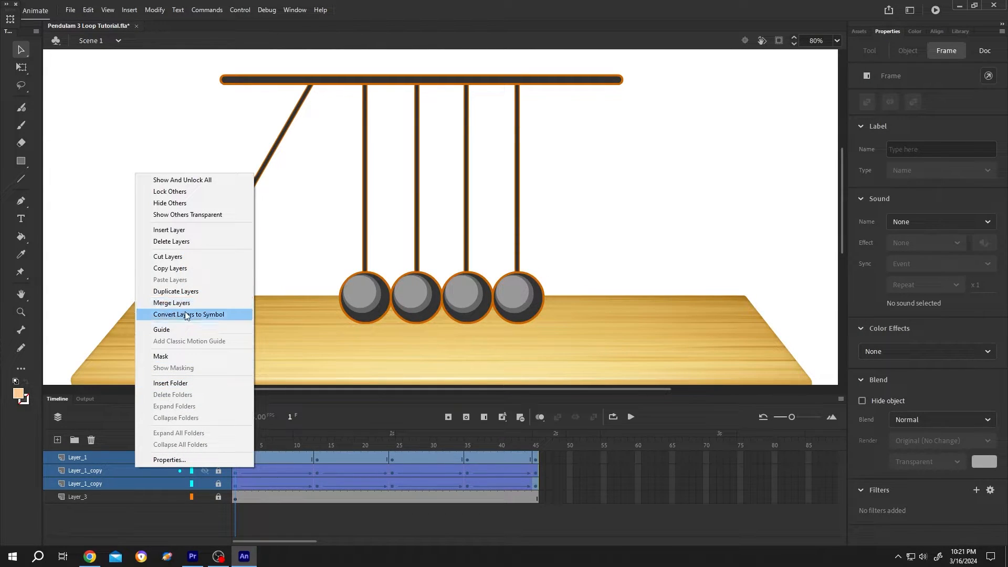
click(215, 315)
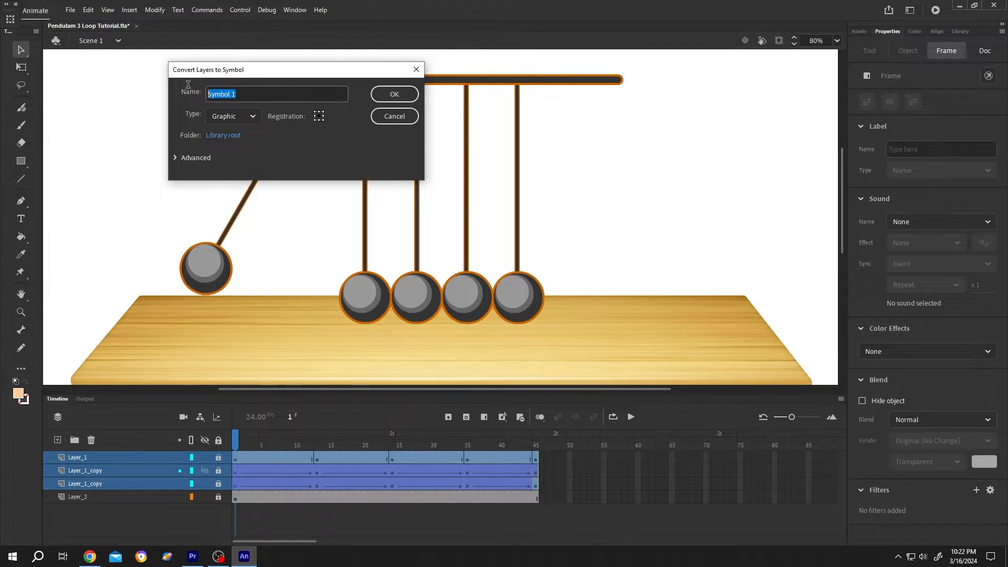
text(Swing)
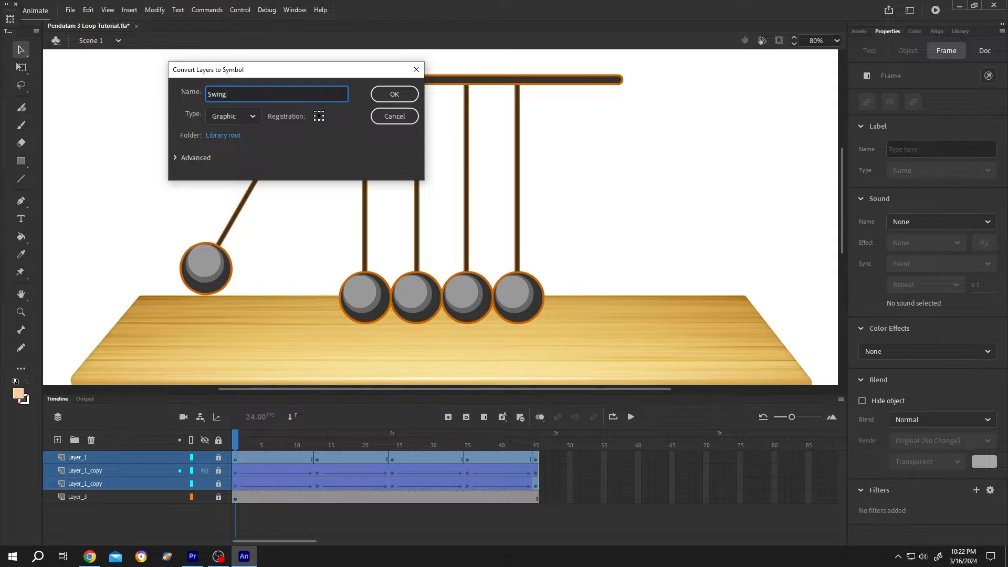
text(_Animation)
click(246, 118)
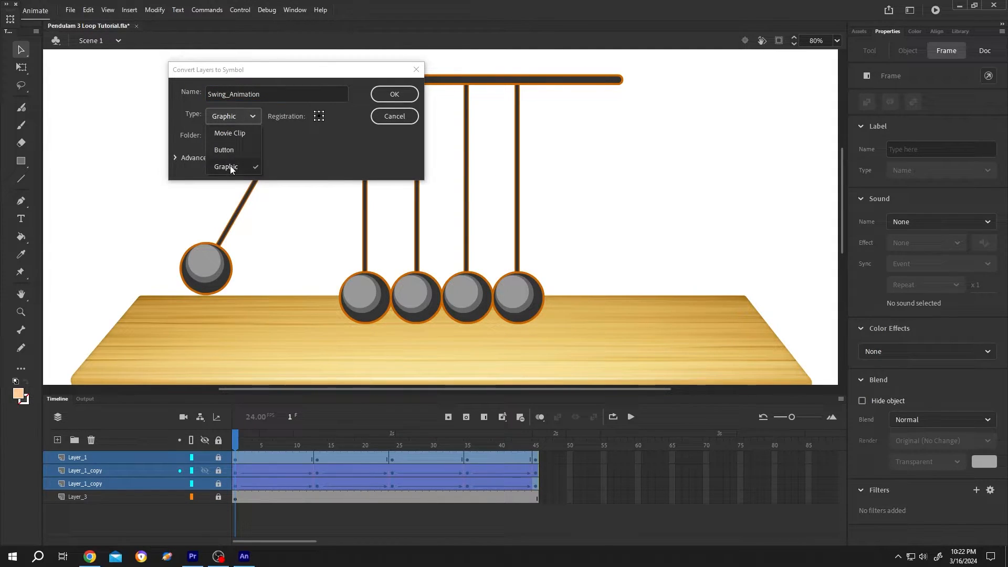
click(230, 166)
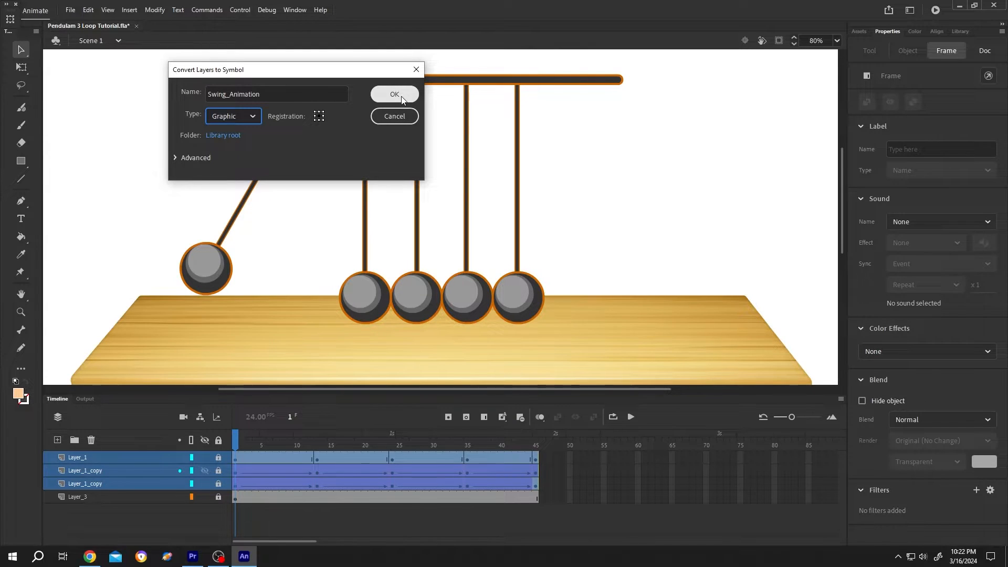
click(395, 95)
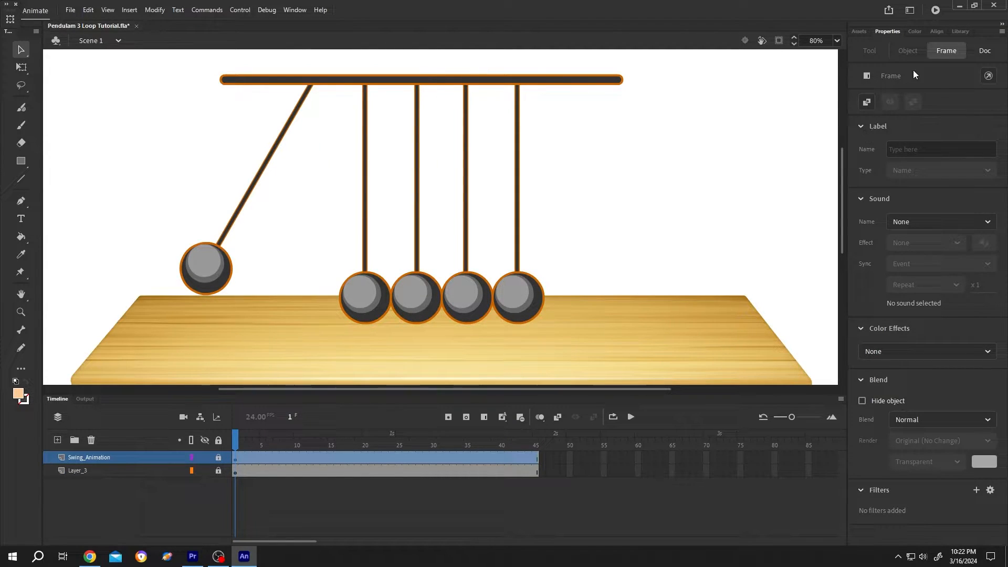
Step: Open the Swing_Animation symbol from the library, review its animation up to frame 45 and return to Scene 1
click(956, 33)
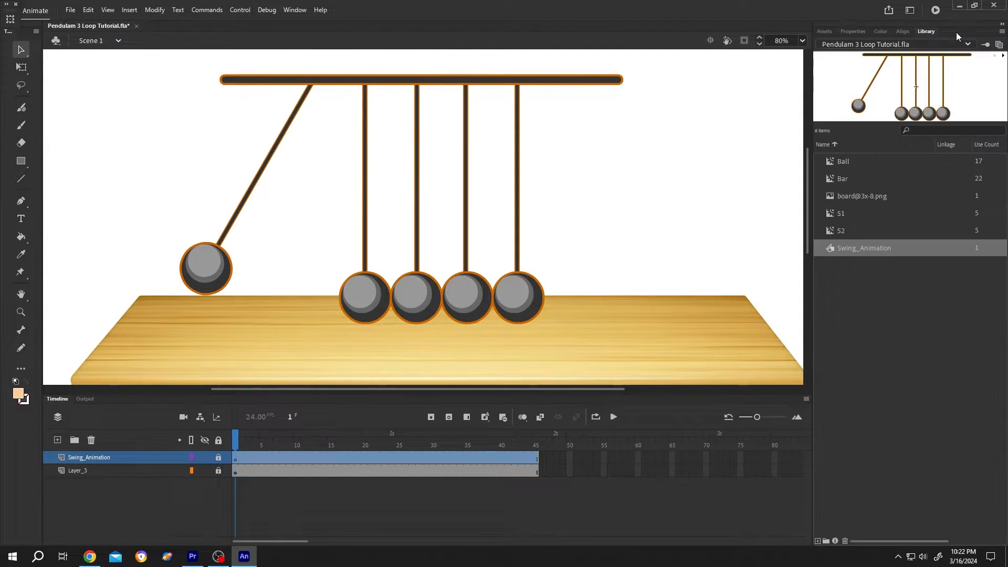
double_click(830, 250)
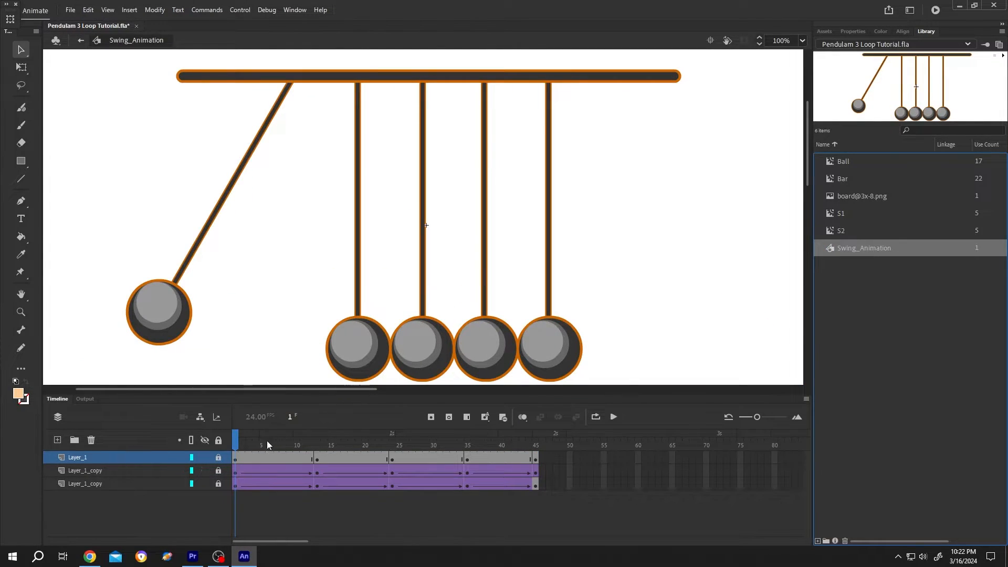
mouse_move(234, 444)
mouse_down()
mouse_move(529, 466)
mouse_move(499, 452)
mouse_move(234, 446)
mouse_up()
click(538, 450)
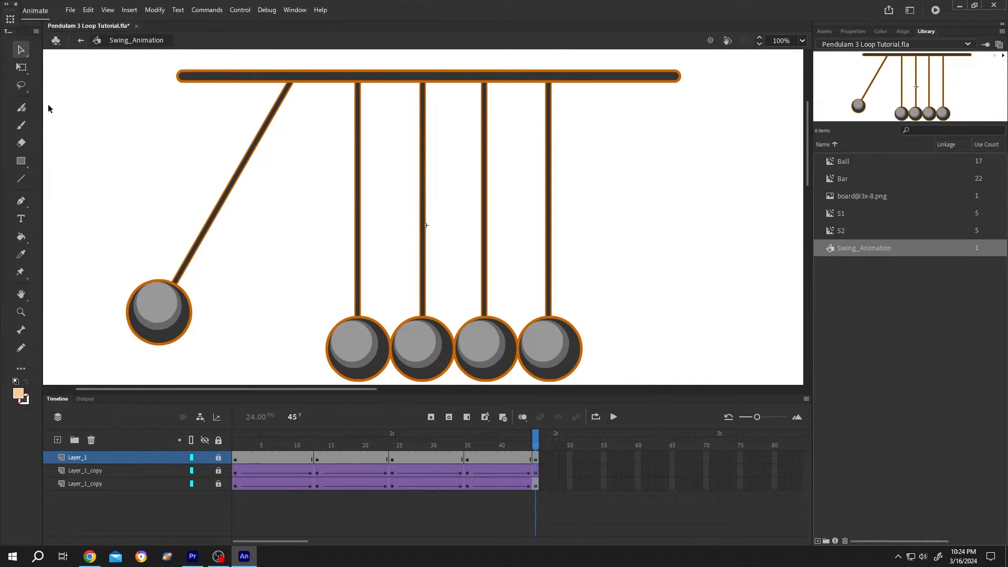
click(81, 44)
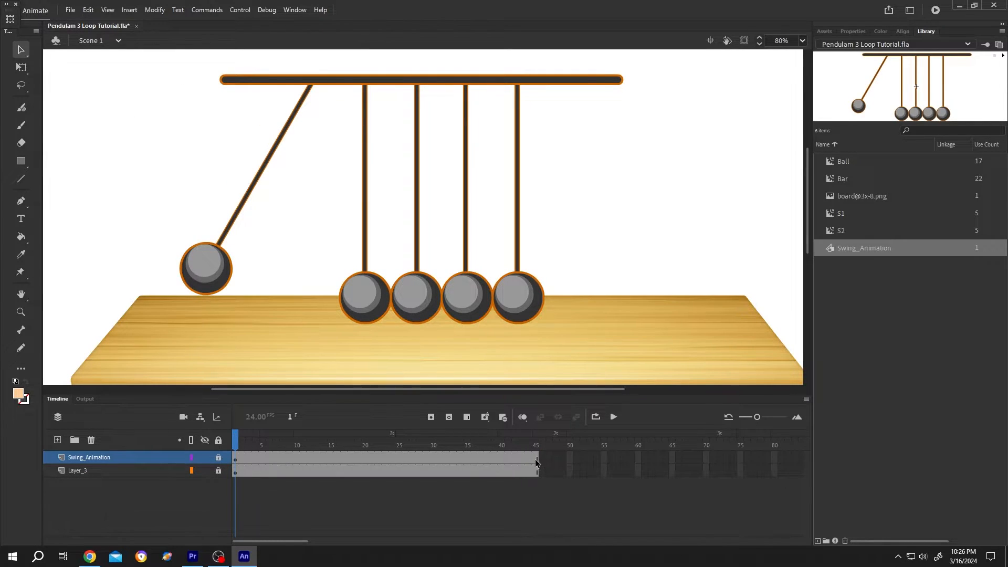
Step: Extend the Swing_Animation layer and Layer_3 to frame 120
click(534, 459)
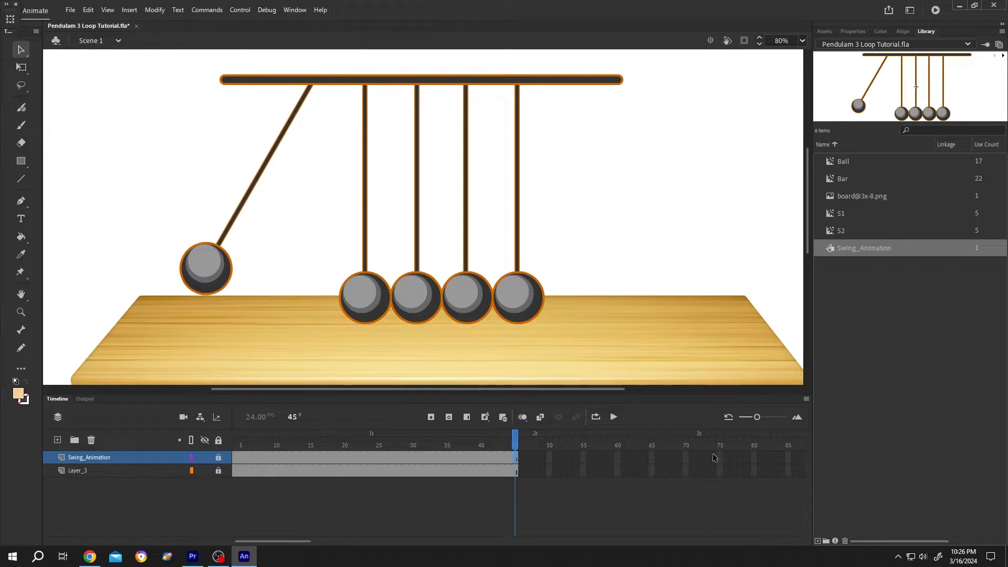
drag(758, 417, 752, 422)
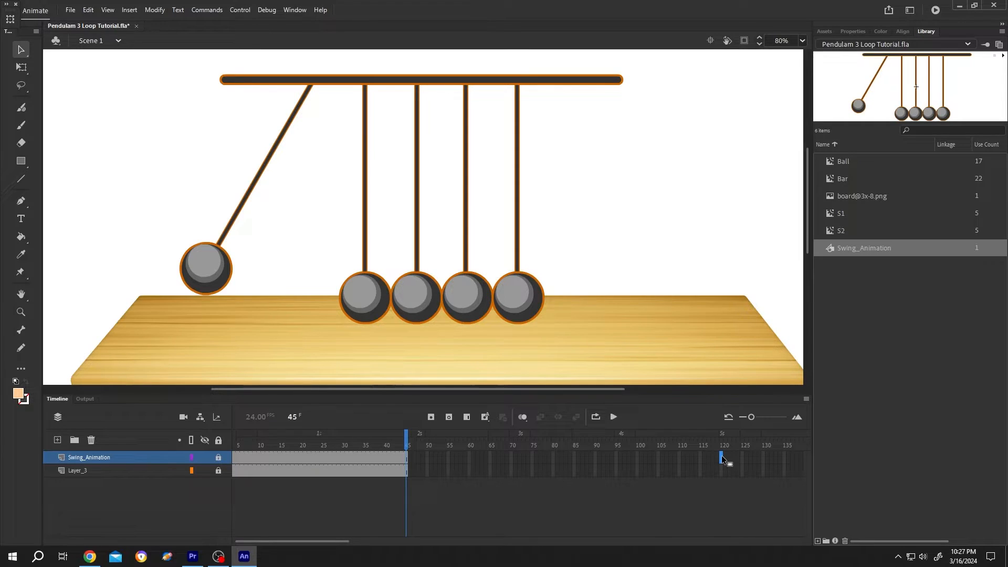
click(721, 455)
key(F5)
click(721, 473)
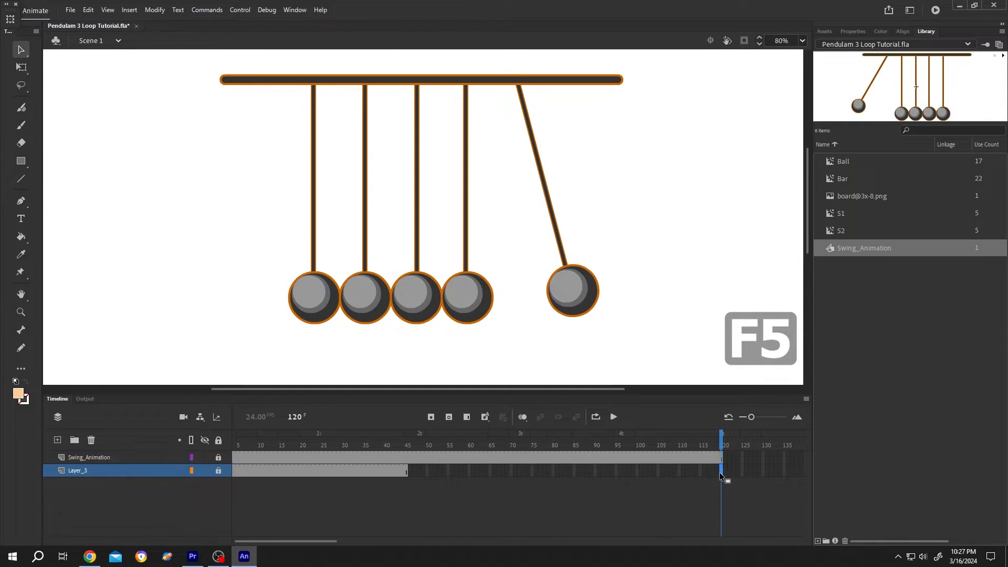
key(F5)
Step: Insert a keyframe at frame 25 of the Swing_Animation layer and select the symbol instance there
click(234, 444)
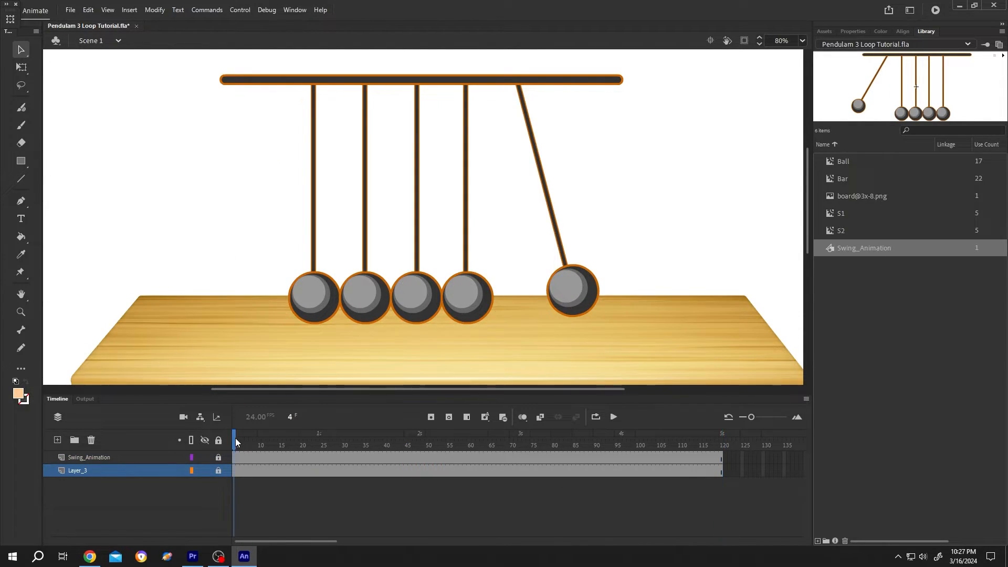
drag(250, 446, 275, 489)
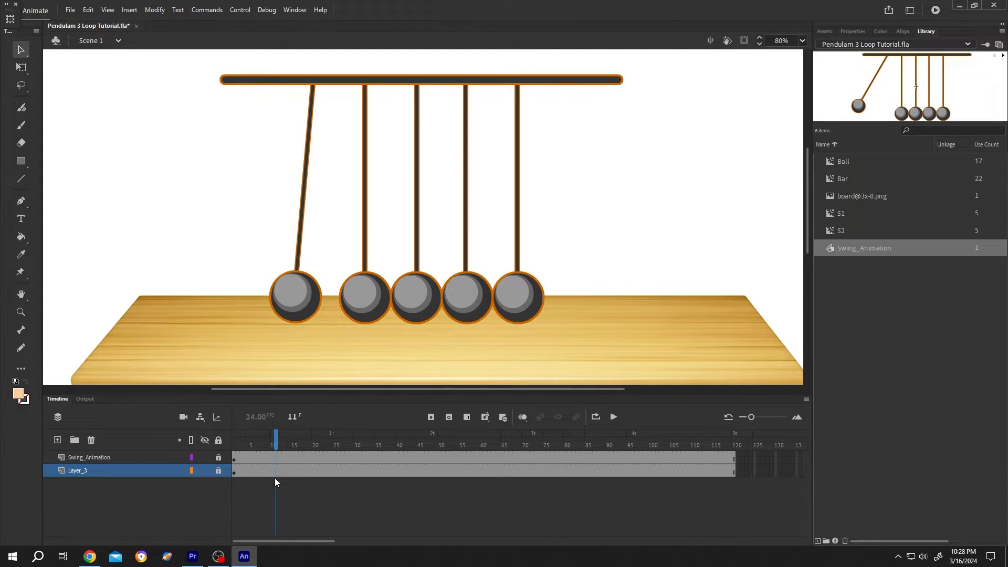
click(333, 456)
key(F6)
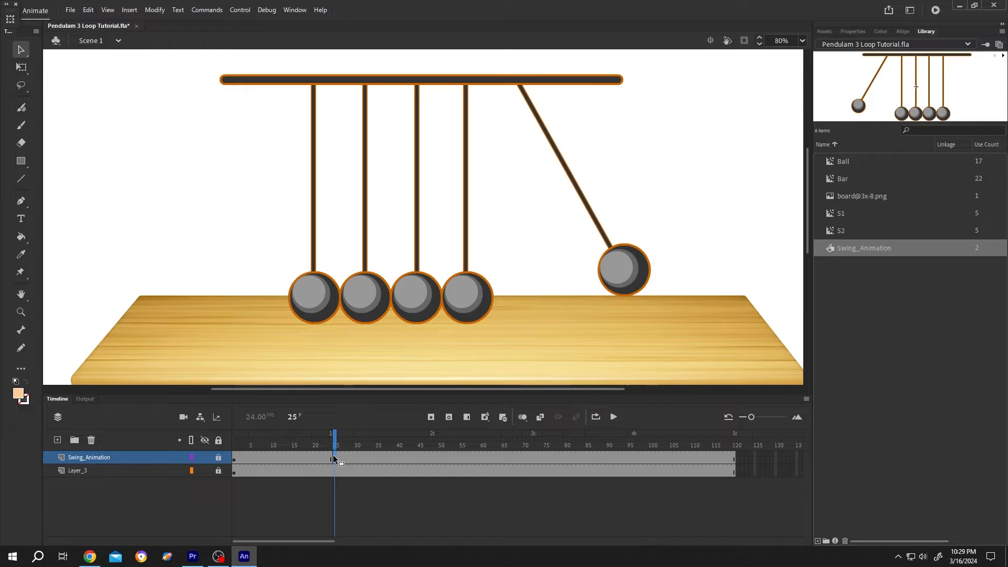
click(852, 32)
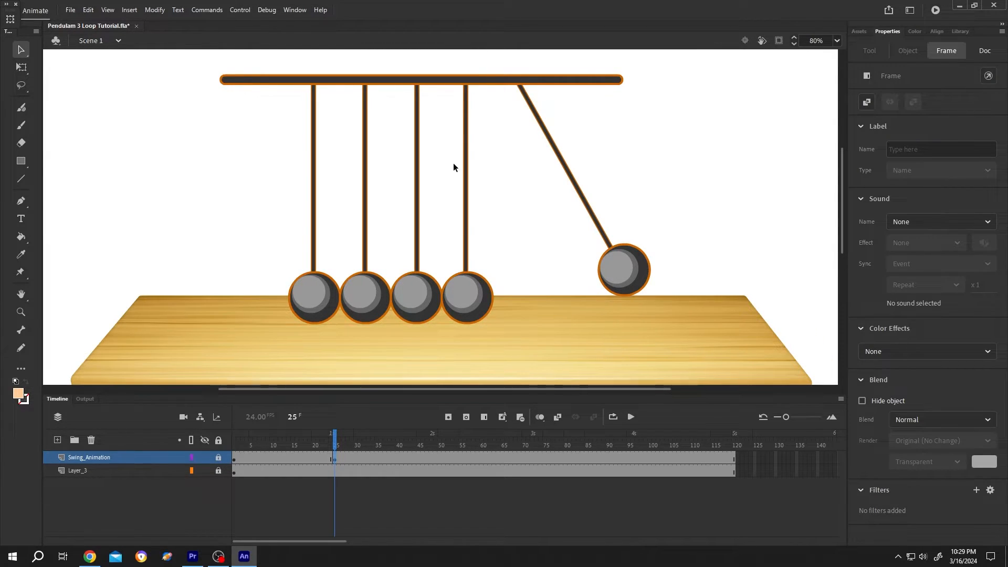
click(419, 183)
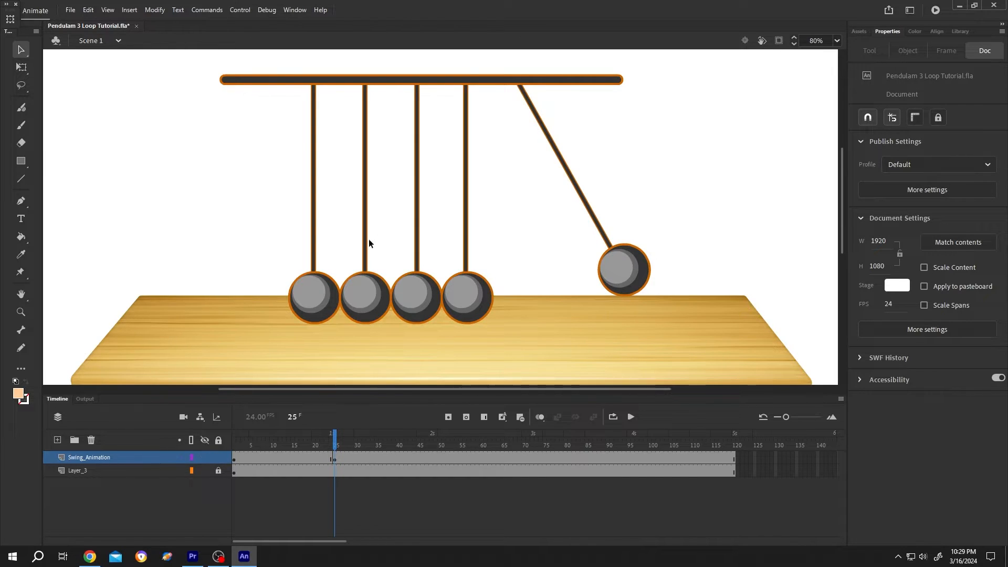
click(420, 185)
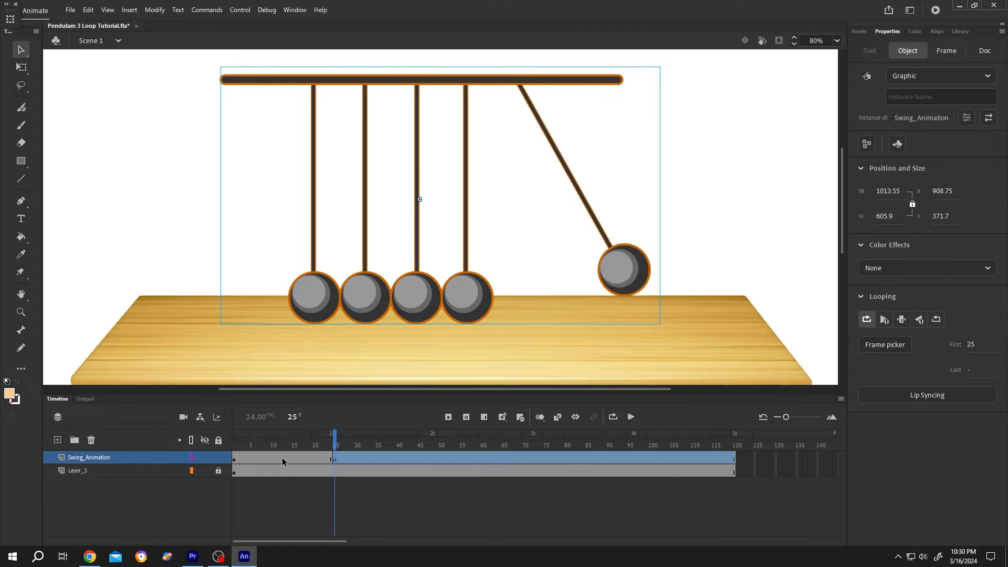
Step: Set the Swing_Animation instance at frame 1 to play only single frame 13, and scrub to frame 25 to check it
click(235, 459)
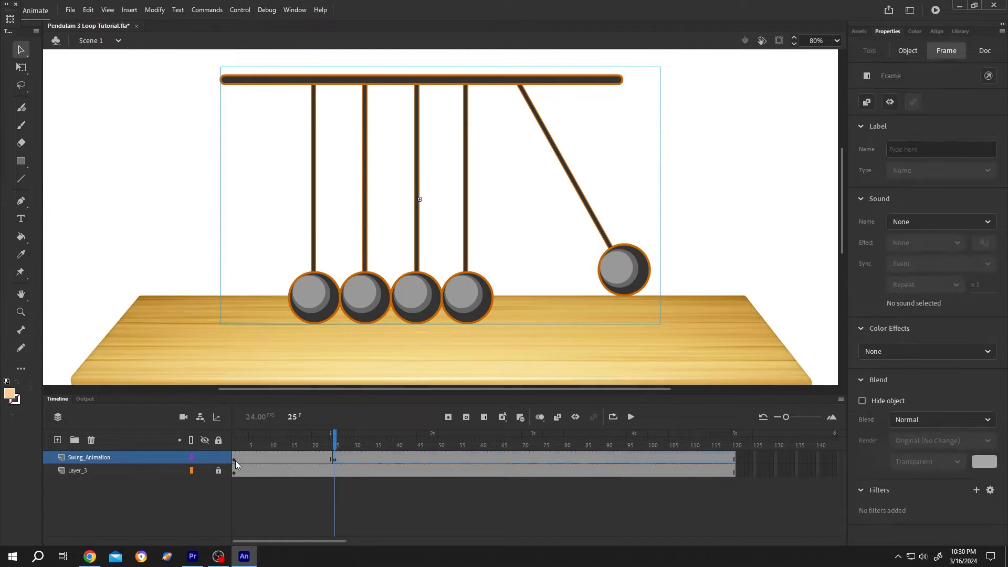
click(419, 251)
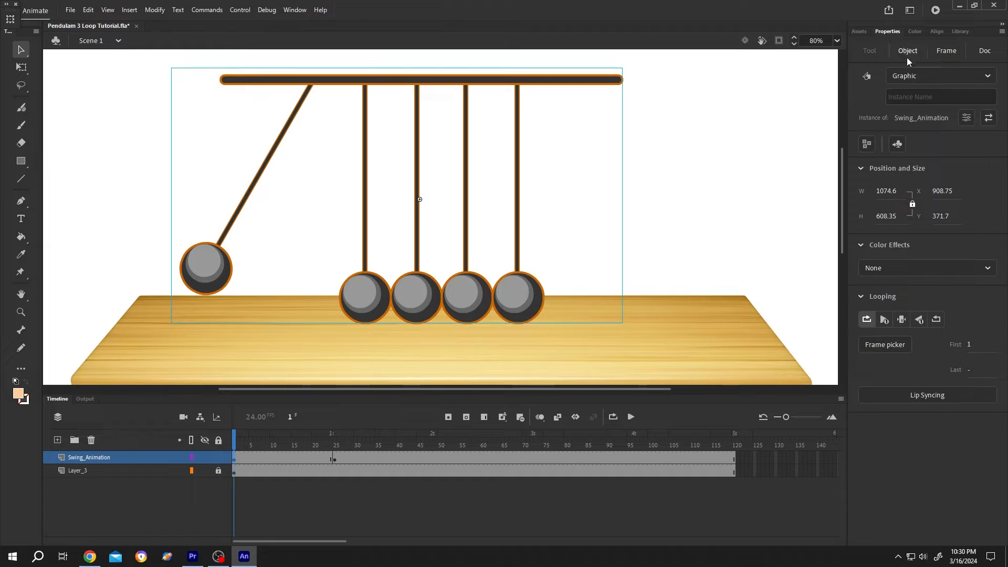
click(903, 318)
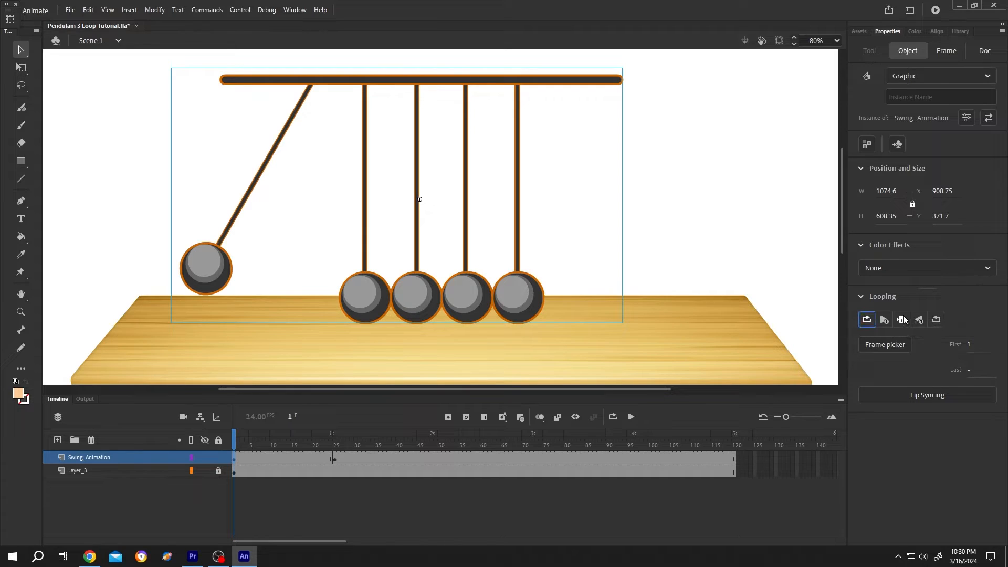
click(891, 344)
scroll(584, 255, down, 1)
drag(584, 255, 580, 284)
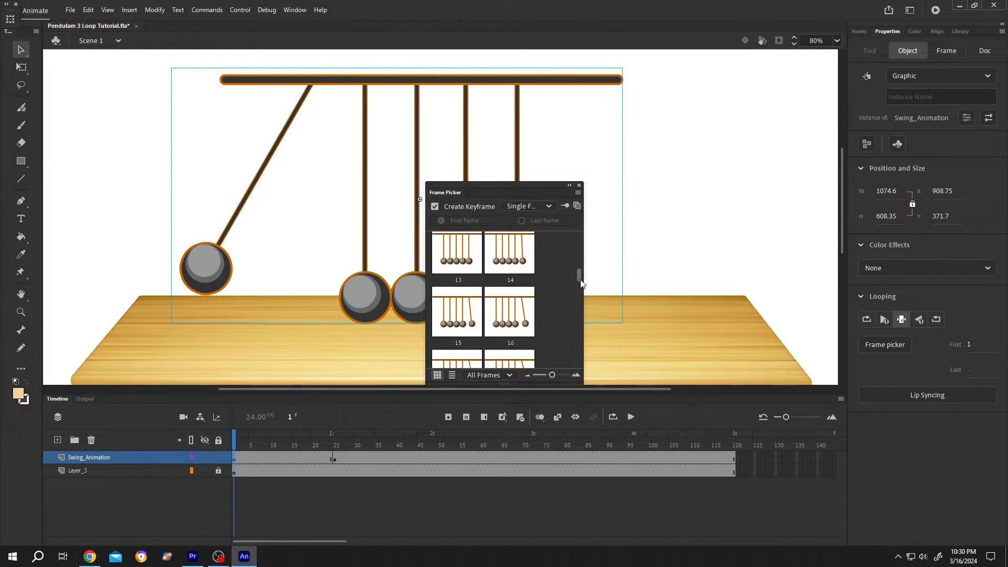
click(462, 260)
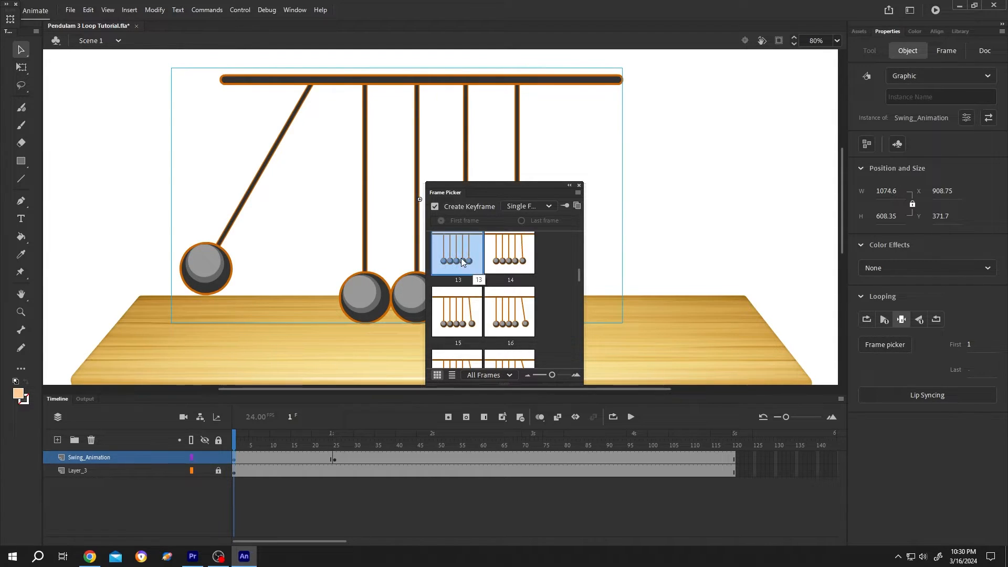
click(579, 187)
click(239, 445)
drag(240, 445, 342, 451)
click(544, 168)
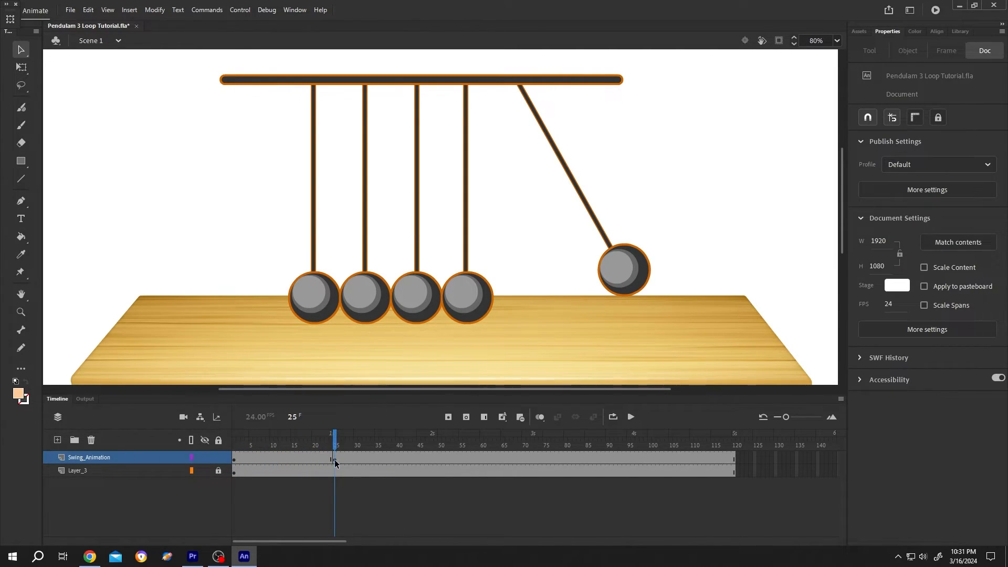
Step: Try the play-once option on the Swing_Animation instance at frame 25 and restore it to play in loop
click(334, 460)
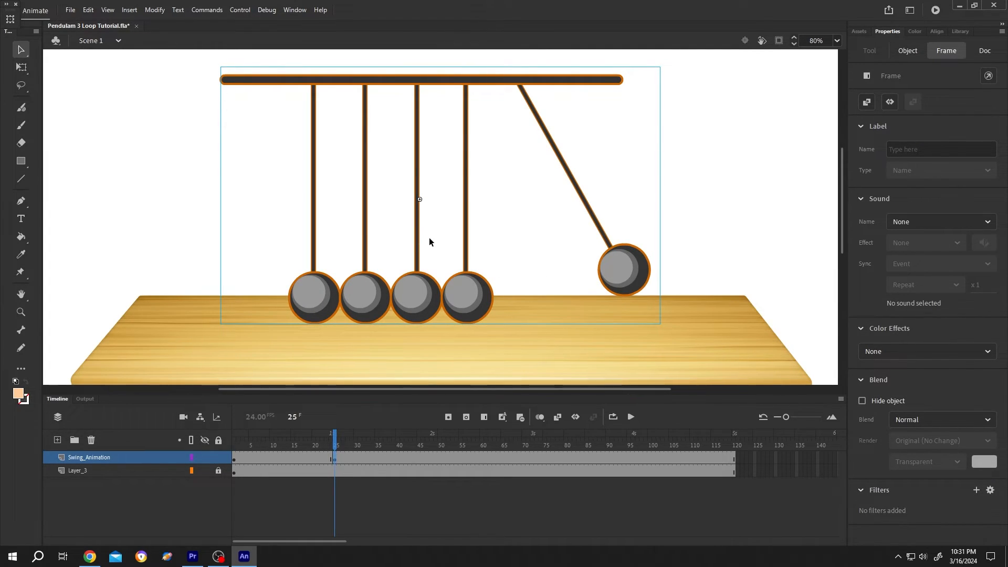
click(418, 198)
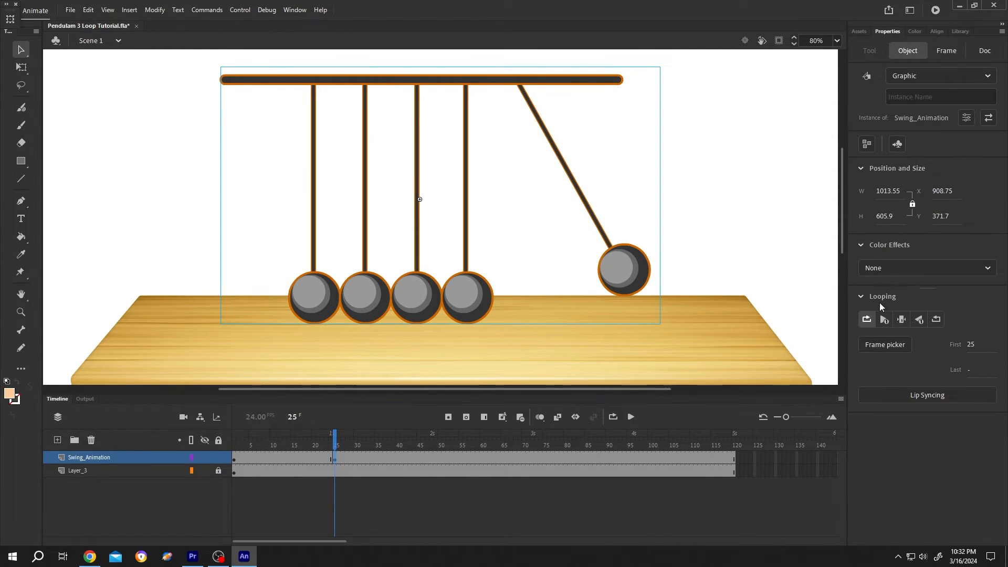
click(885, 319)
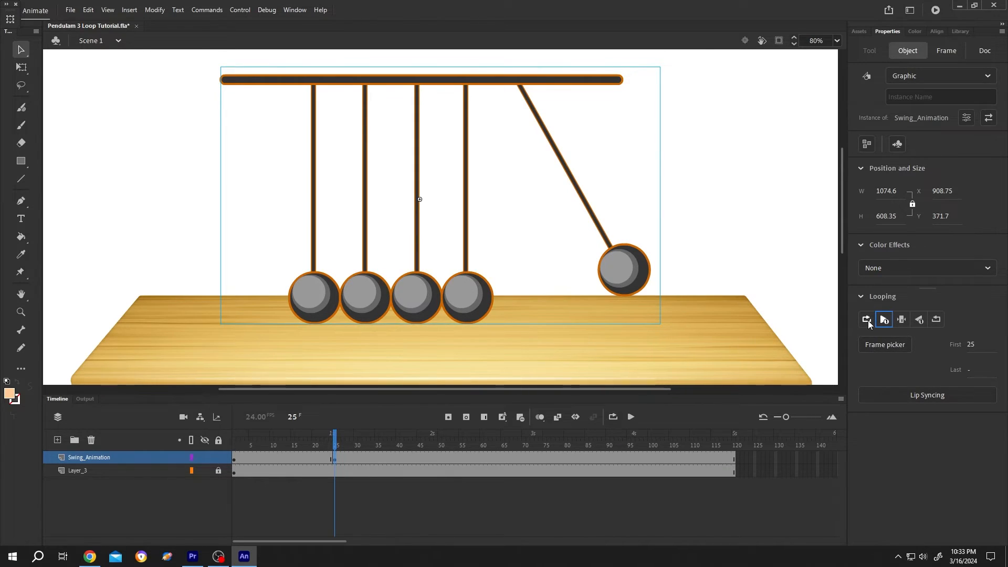
click(867, 320)
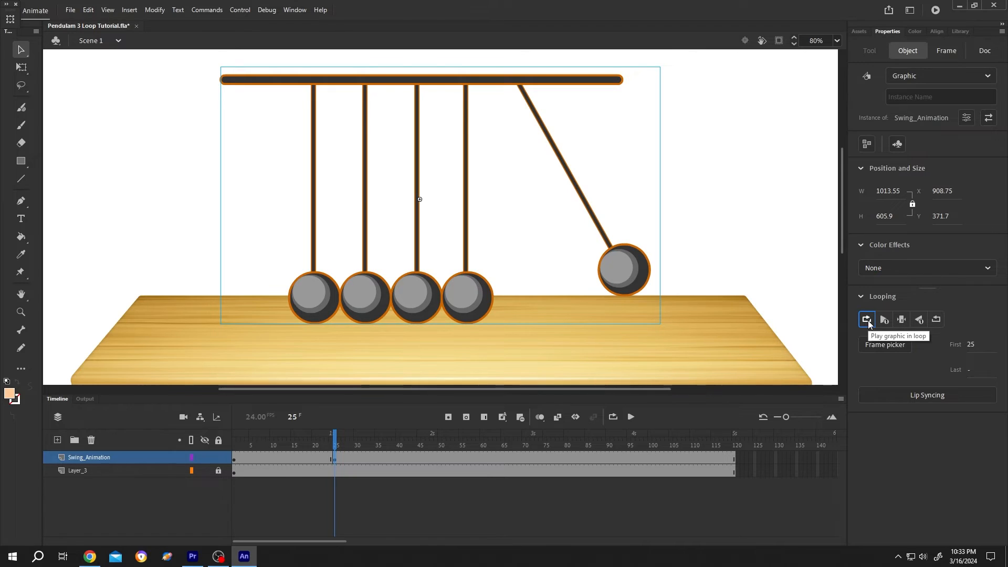
drag(336, 447, 335, 446)
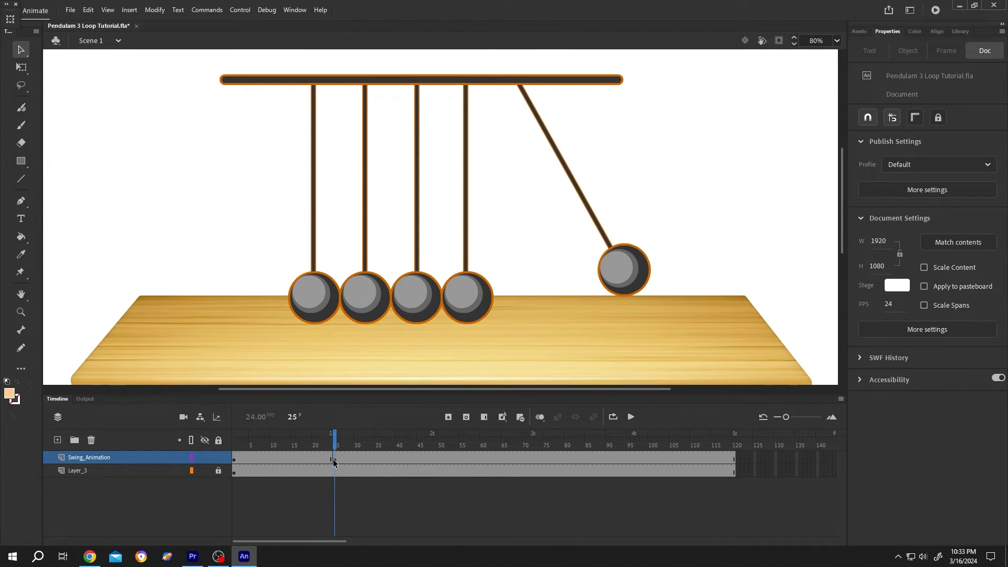
Step: Use the Frame Picker to make the looping Swing_Animation instance at frame 25 start from frame 13
click(332, 459)
click(415, 287)
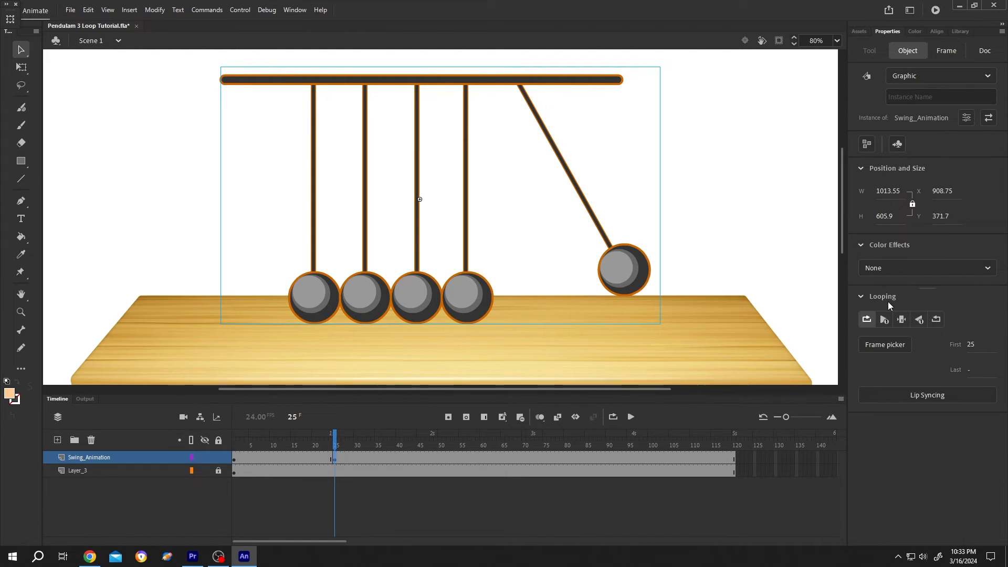
click(881, 344)
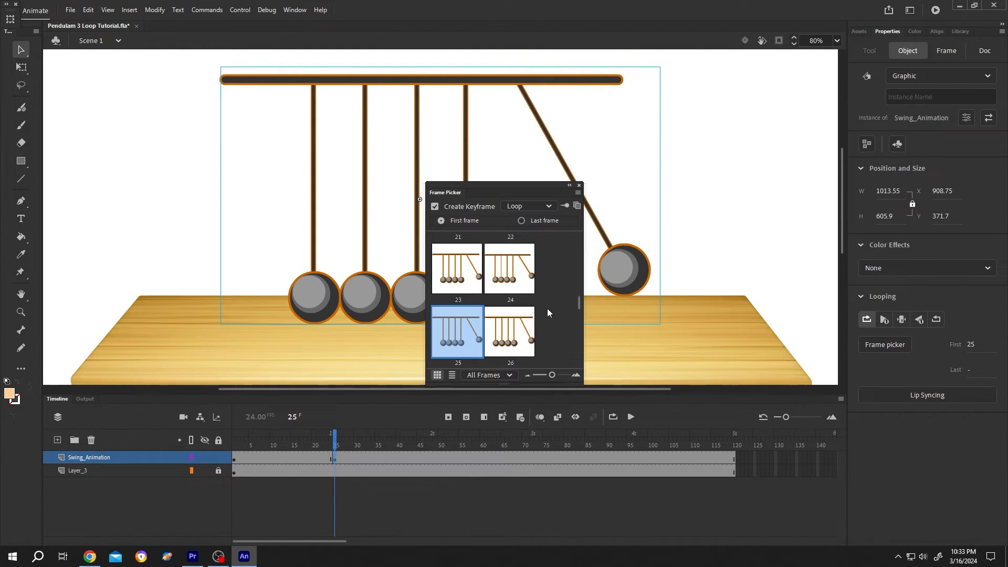
drag(579, 307, 581, 281)
click(457, 267)
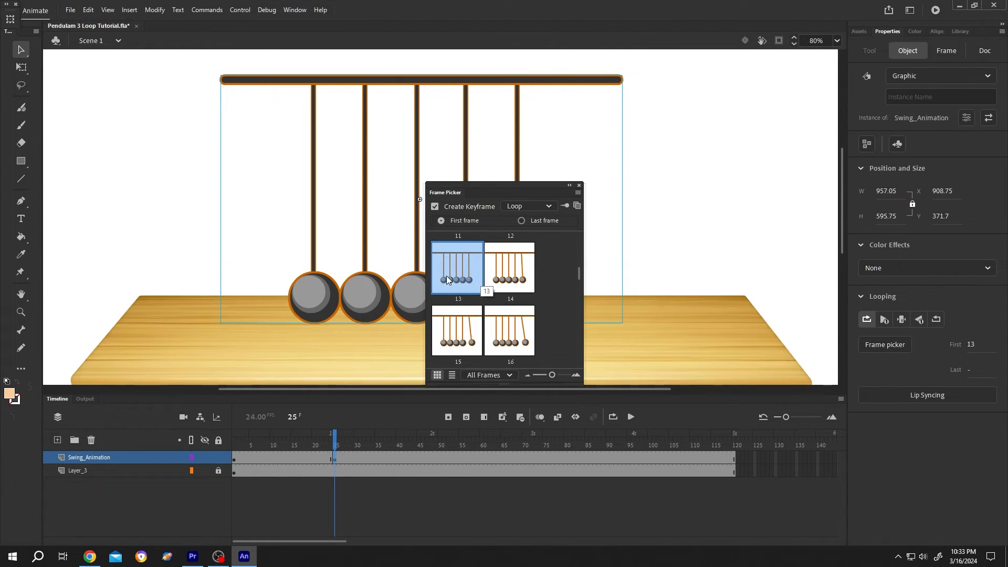
click(579, 186)
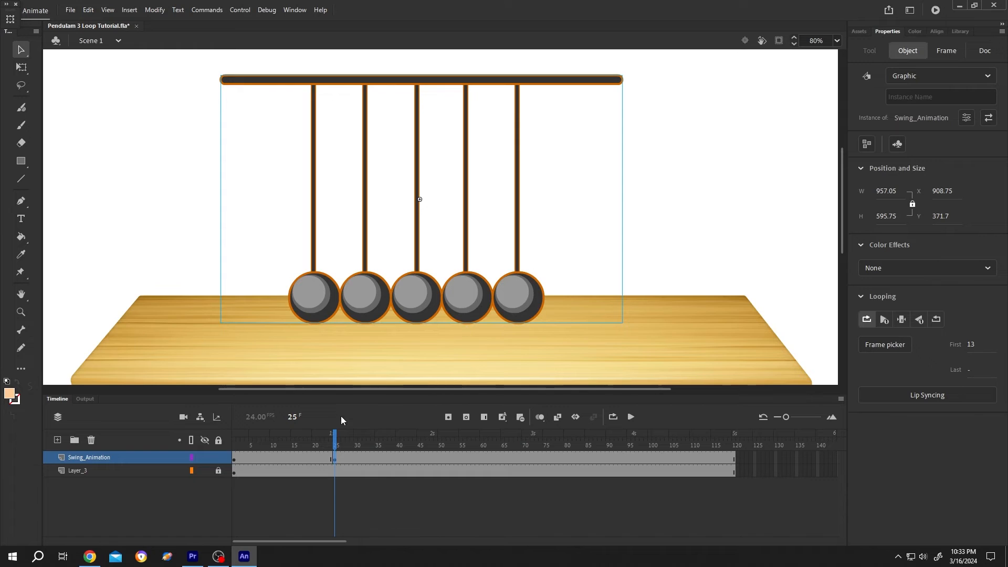
Step: Scrub from frame 25 to frame 70, insert a keyframe there on the Swing_Animation layer, and select its symbol instance
drag(335, 436, 525, 479)
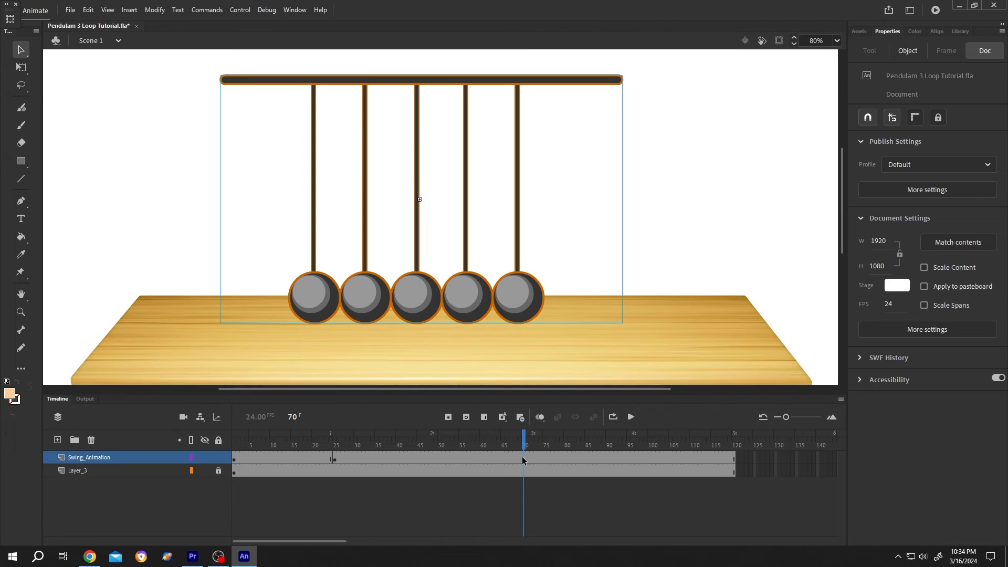
key(F6)
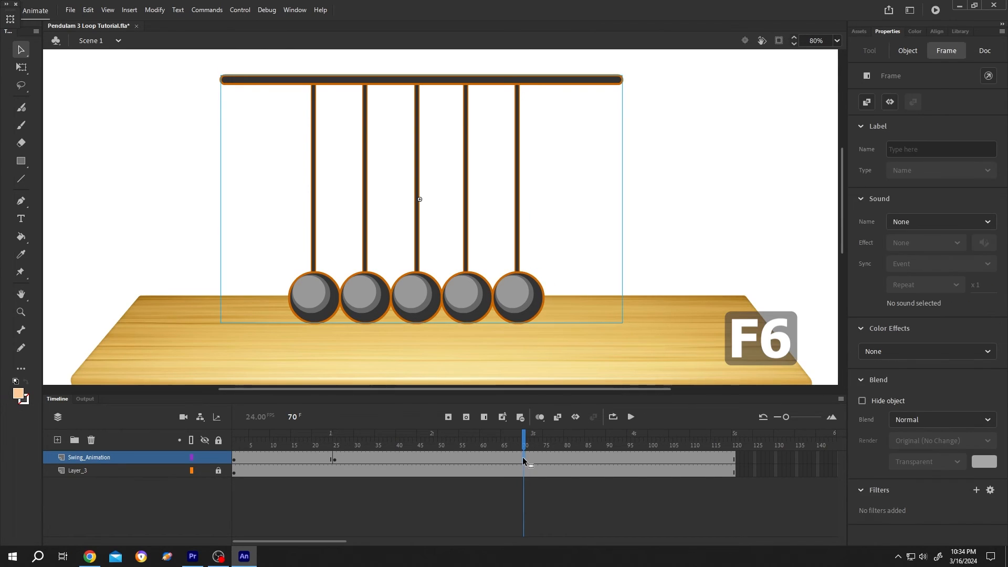
click(468, 300)
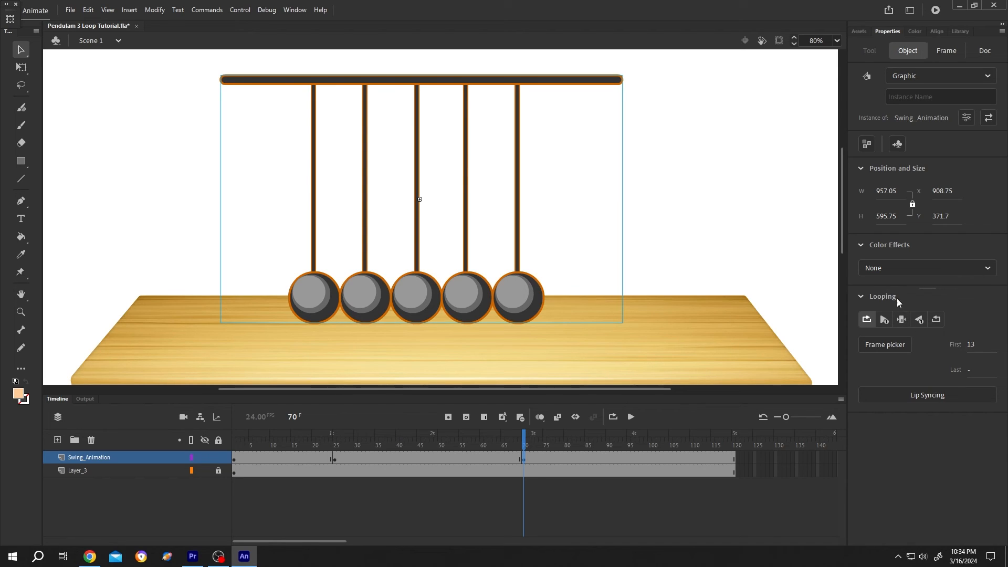
Step: Set the Swing_Animation instance at frame 70 to play a single frame and check frame 13 in the Frame Picker
click(902, 320)
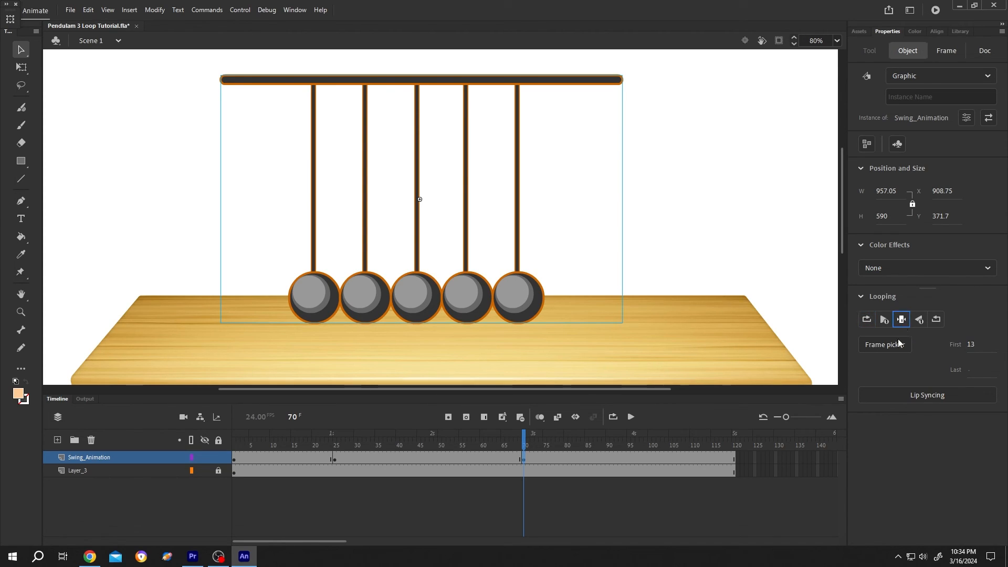
click(895, 347)
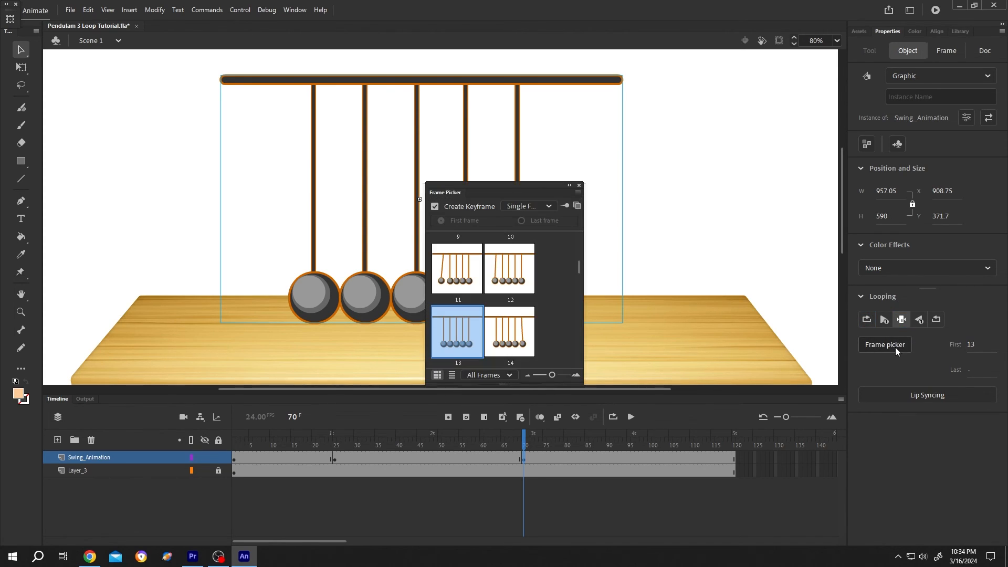
click(579, 185)
click(537, 469)
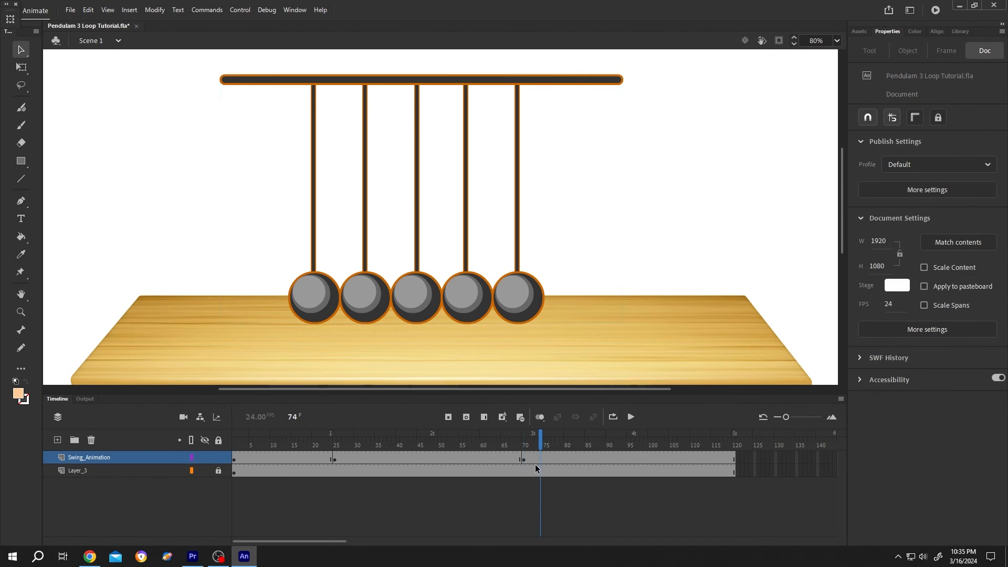